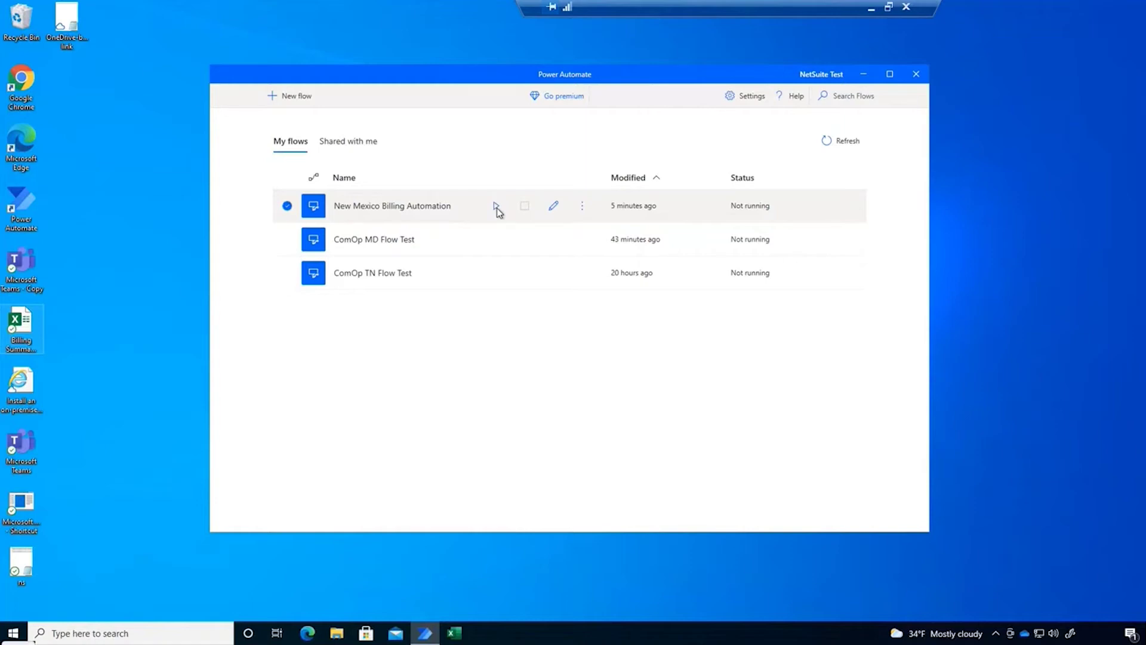
Step: Run the New Mexico Billing Automation flow, keeping the default Excel File Name input
{"action": "left_click", "coordinate": [497, 206]}
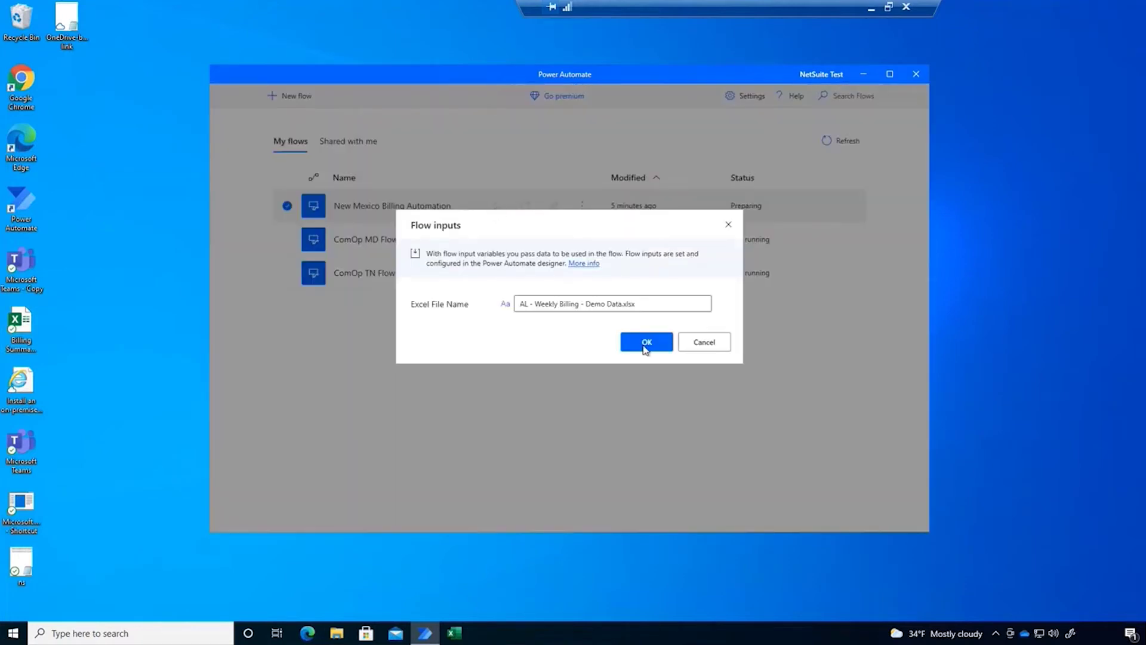
{"action": "left_click", "coordinate": [646, 346]}
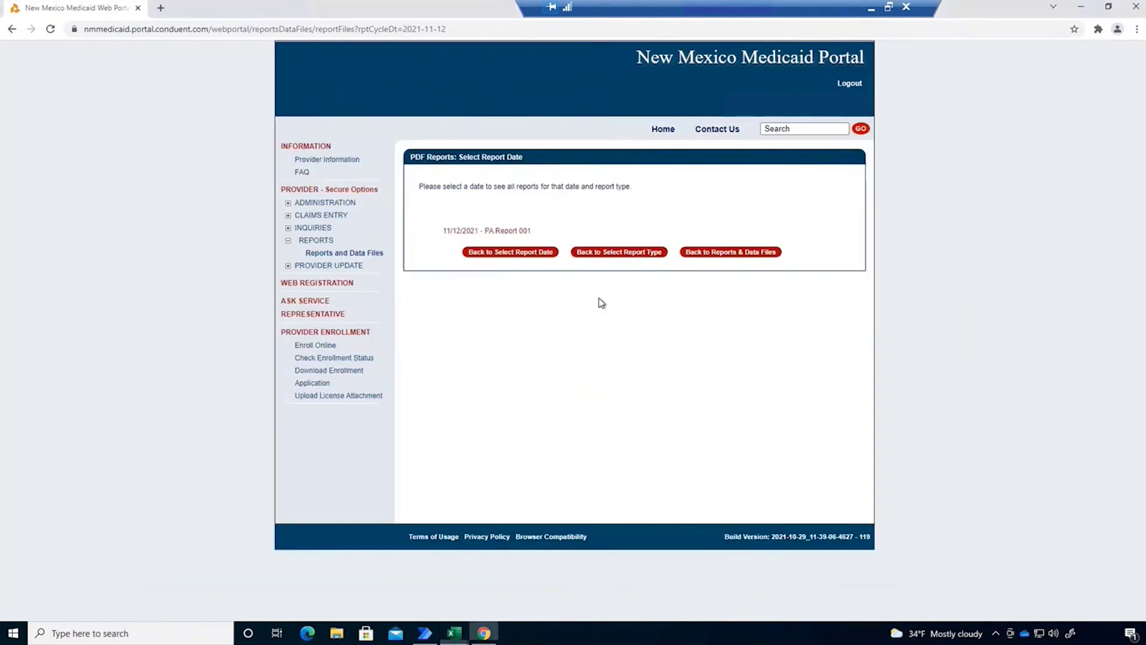
Step: Open the CMS1500 claim entry form for the recipient and search for Amount Due
{"action": "left_click", "coordinate": [323, 218]}
{"action": "left_click", "coordinate": [323, 271]}
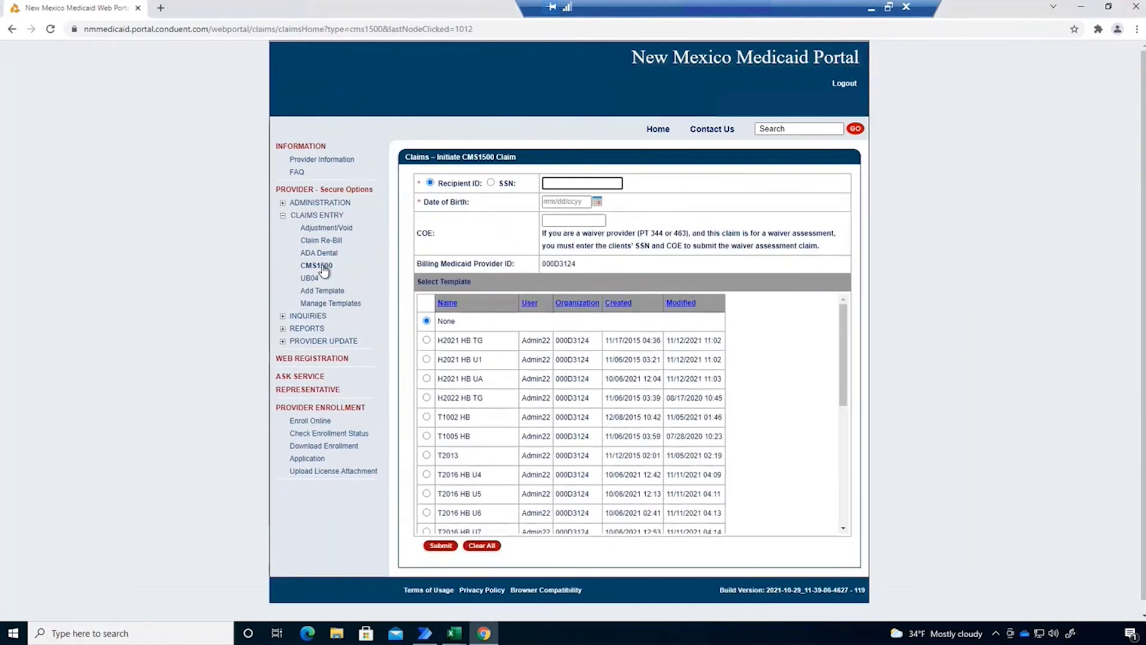
{"action": "left_click", "coordinate": [440, 546]}
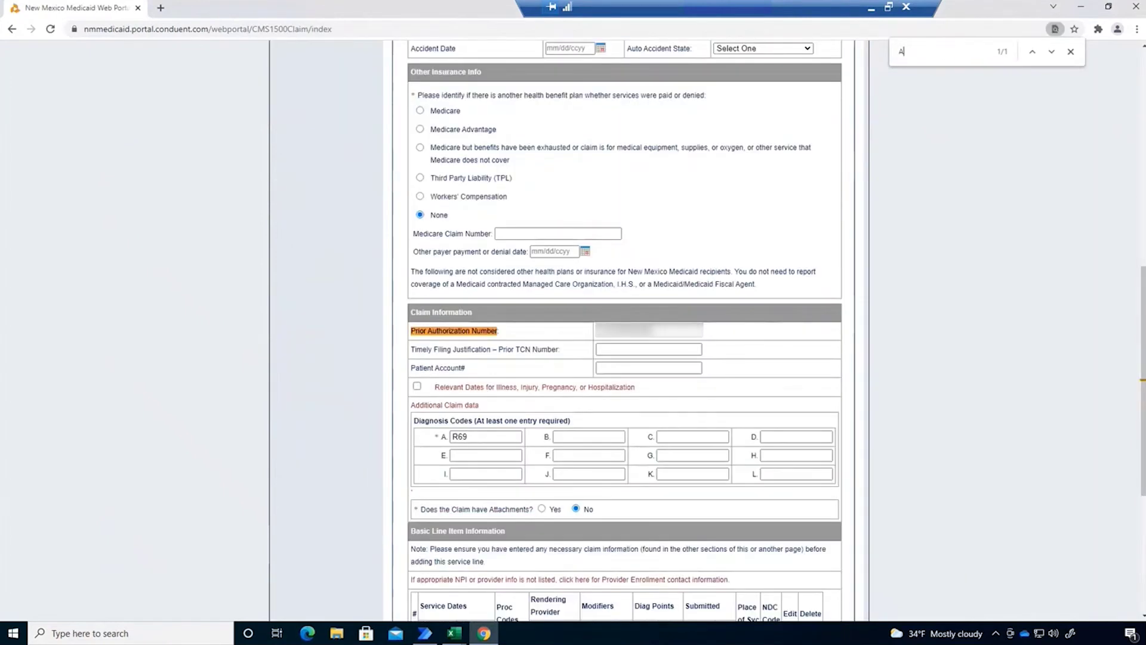
{"action": "type", "text": "mount Due"}
{"action": "left_click", "coordinate": [789, 353]}
Step: Edit the service line to 30 units with charges of 215.40
{"action": "left_click", "coordinate": [487, 168]}
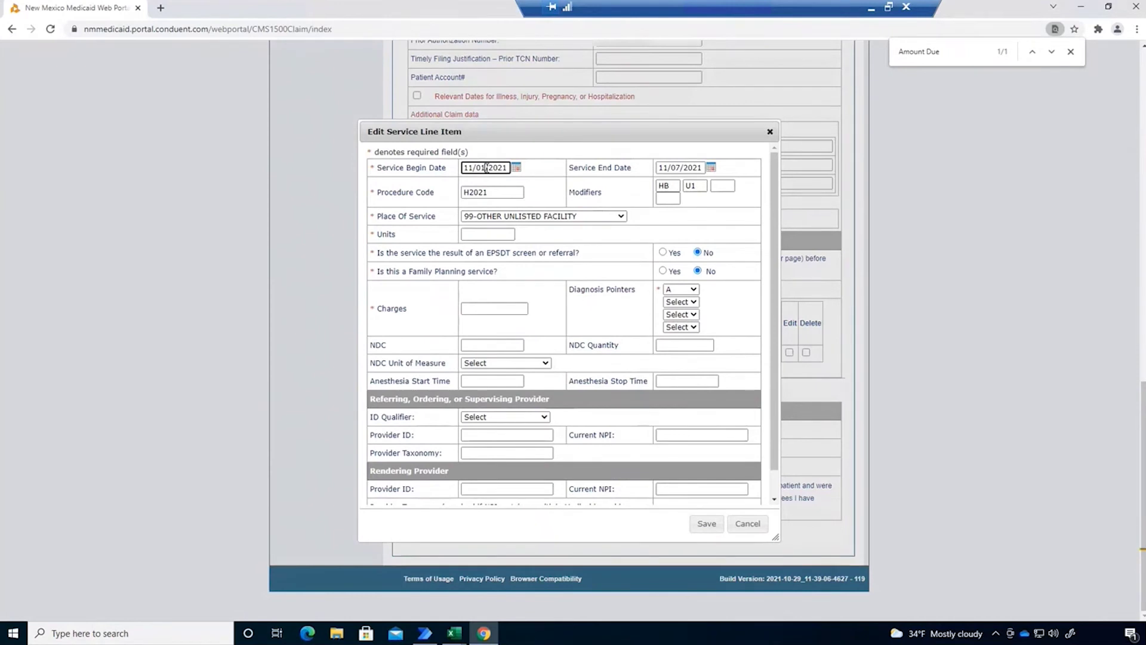
{"action": "key", "text": "Tab"}
{"action": "left_click", "coordinate": [682, 168]}
{"action": "left_click", "coordinate": [489, 234]}
{"action": "type", "text": "30"}
{"action": "key", "text": "Tab"}
{"action": "type", "text": "215.40"}
Step: Save the line, check the certification box, and cancel the claim
{"action": "left_click", "coordinate": [707, 524]}
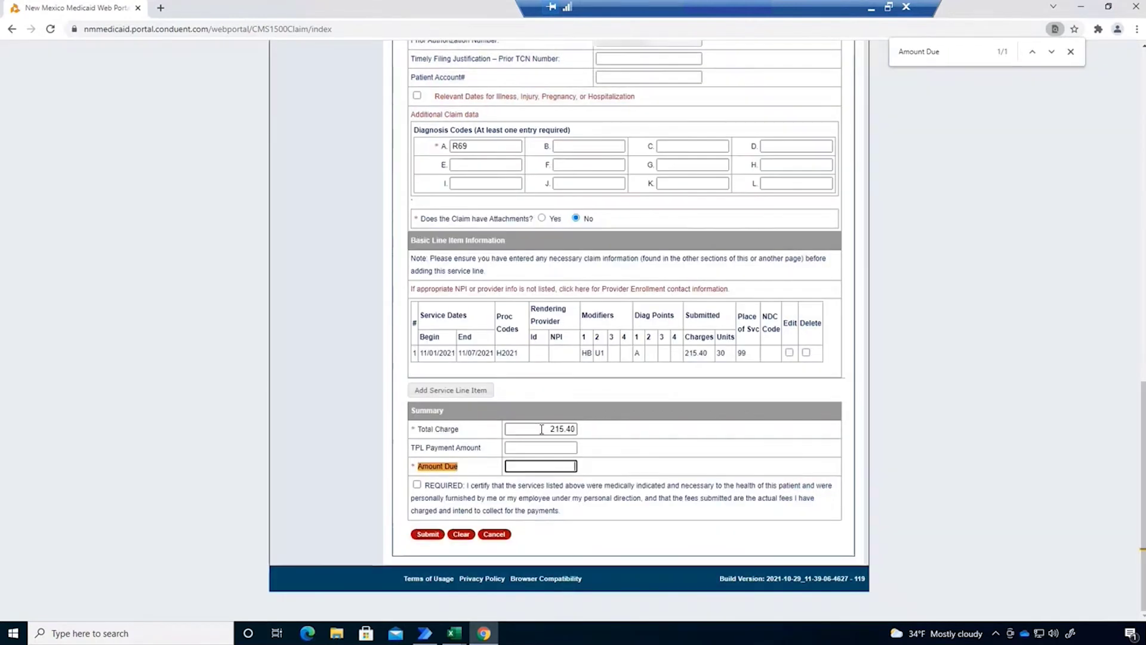
{"action": "left_click", "coordinate": [417, 485]}
{"action": "left_click", "coordinate": [495, 535]}
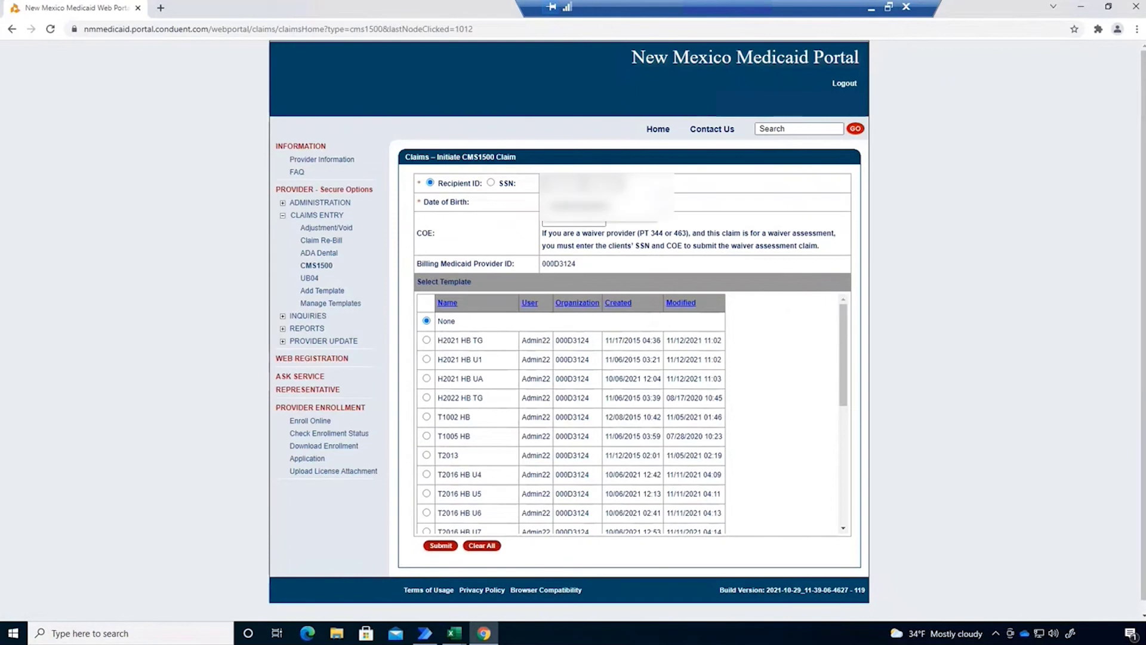
Step: Select the H2021 HB U1 template, open the claim form, and locate Prior Authorization Number and Amount Due
{"action": "key", "text": "ctrl+f"}
{"action": "type", "text": "H2021 HB U1"}
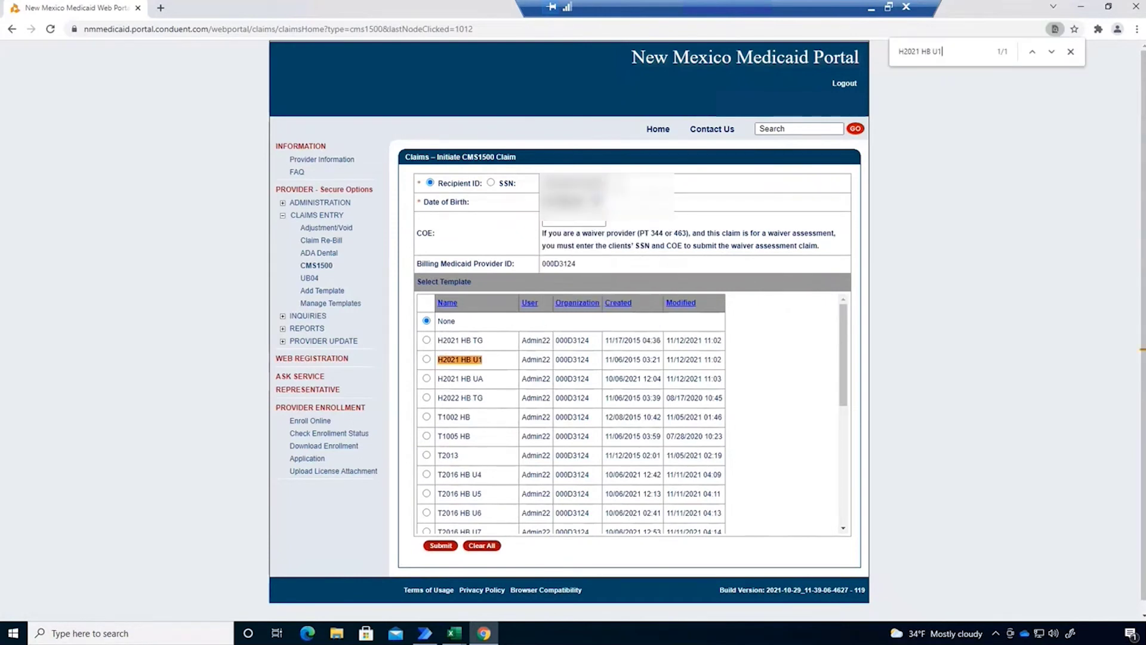
{"action": "left_click", "coordinate": [427, 359]}
{"action": "left_click", "coordinate": [441, 545]}
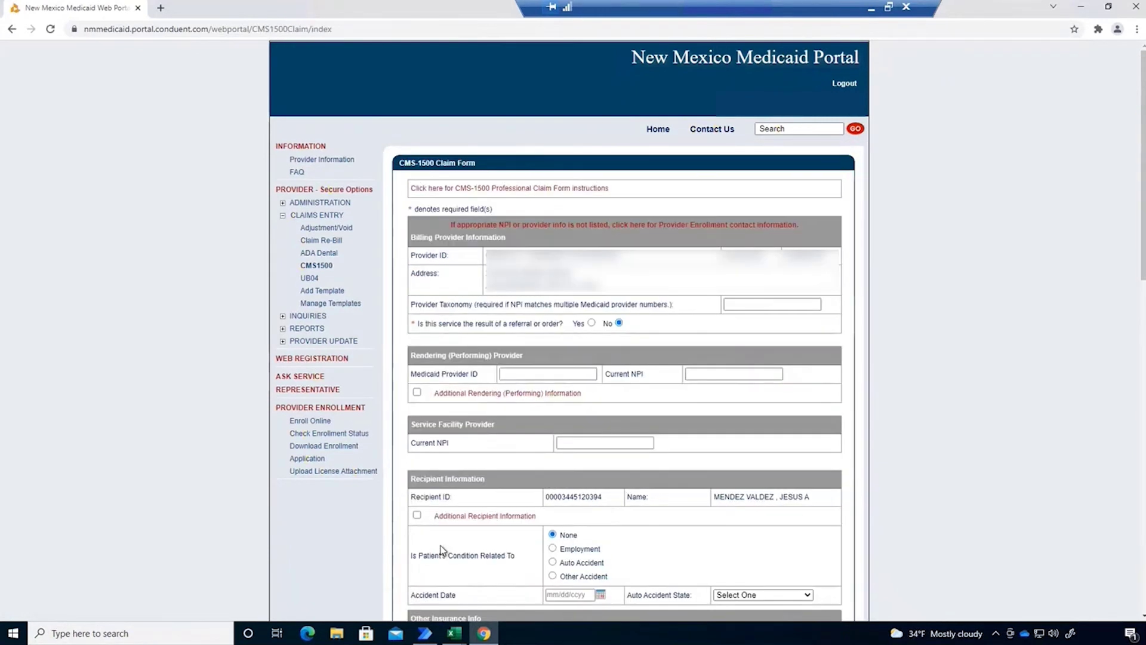
{"action": "key", "text": "ctrl+f"}
{"action": "type", "text": "Prior Authorization Number"}
{"action": "key", "text": "Return"}
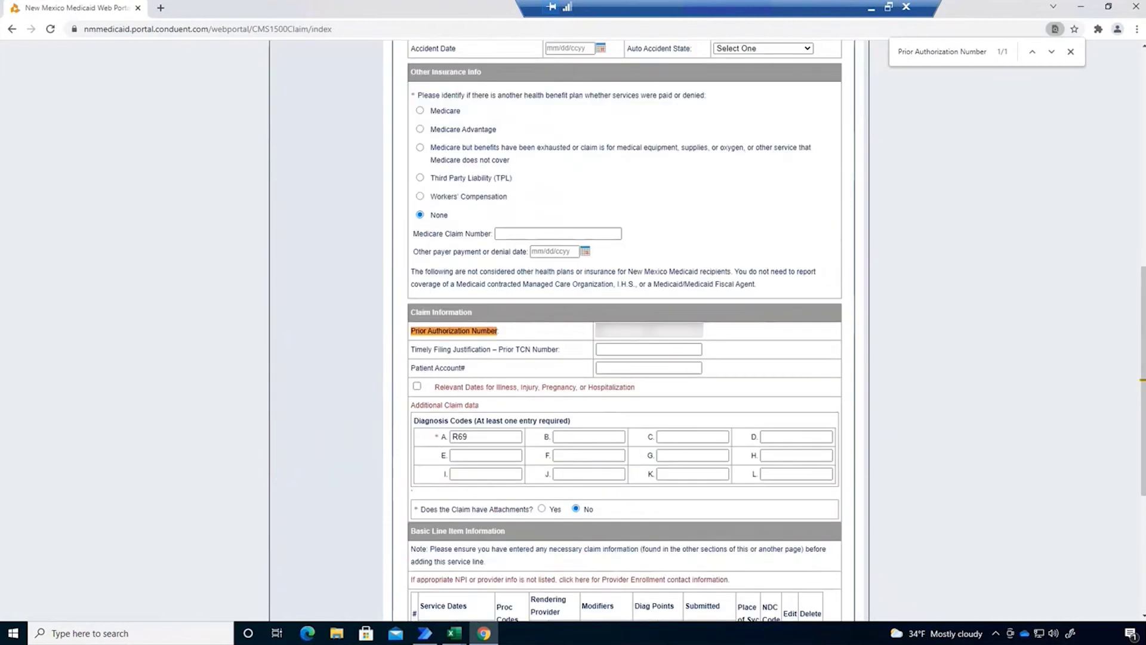
{"action": "type", "text": "Amount Due"}
{"action": "left_click", "coordinate": [790, 353]}
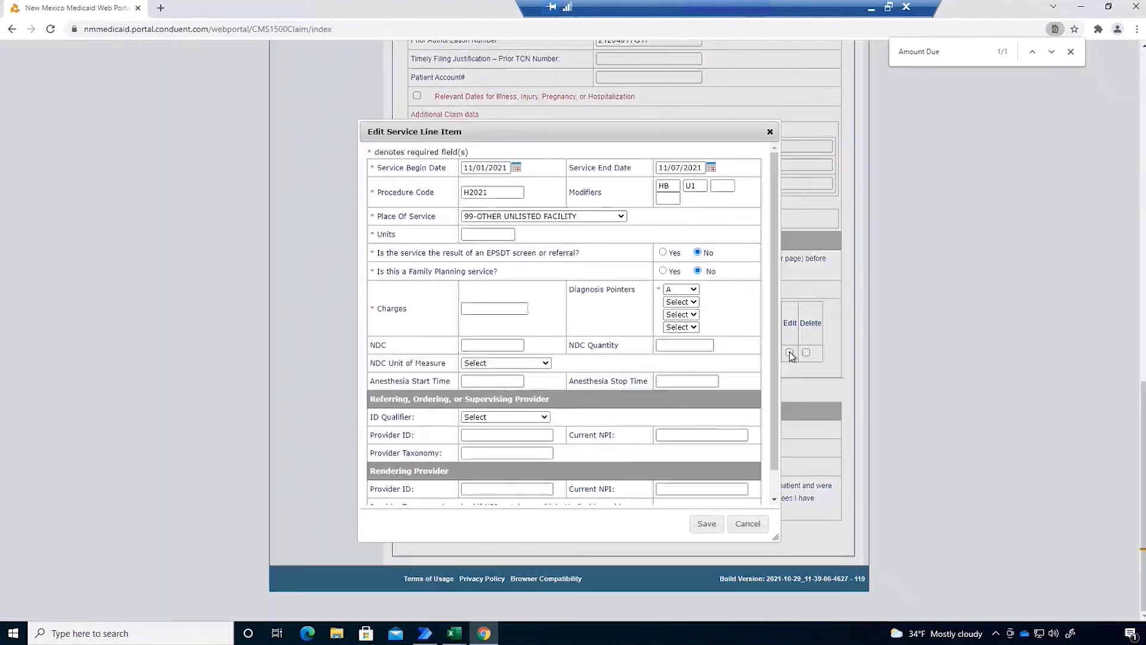
Step: Keep the 11/01/2021 begin date and set the line to 120 units, charges 861.60
{"action": "triple_click", "coordinate": [487, 167]}
{"action": "key", "text": "BackSpace"}
{"action": "key", "text": "ctrl+z"}
{"action": "key", "text": "Tab"}
{"action": "left_click", "coordinate": [488, 234]}
{"action": "type", "text": "120"}
{"action": "left_click", "coordinate": [495, 308]}
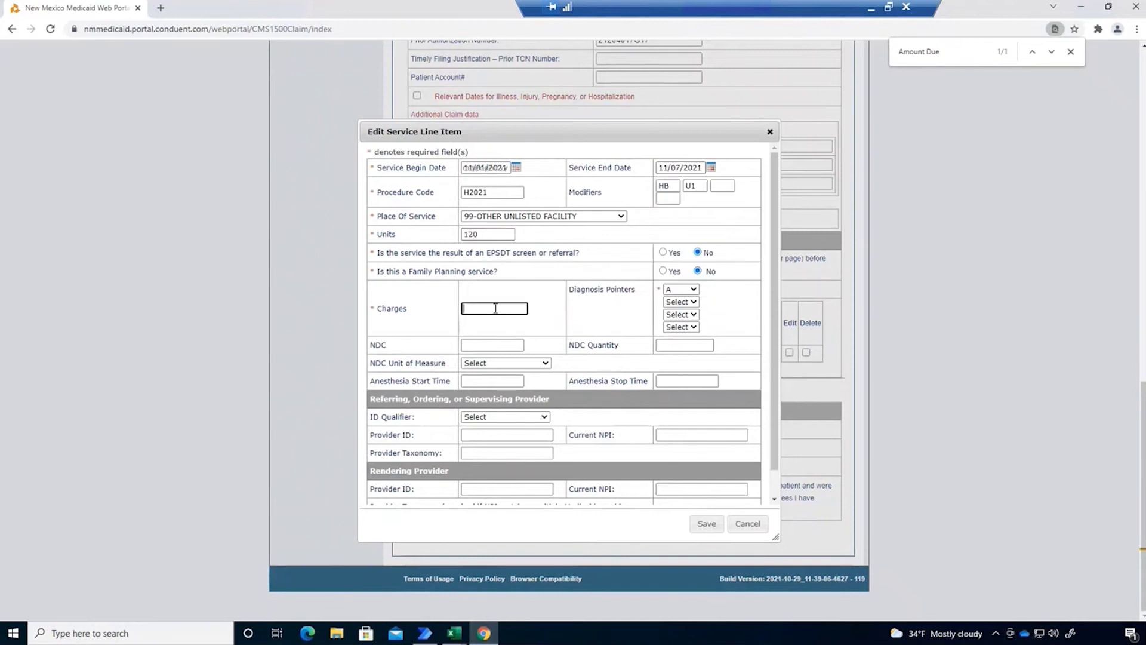
{"action": "type", "text": "861.60"}
Step: Save the service line, start on the Amount Due, then cancel the claim
{"action": "left_click", "coordinate": [707, 524]}
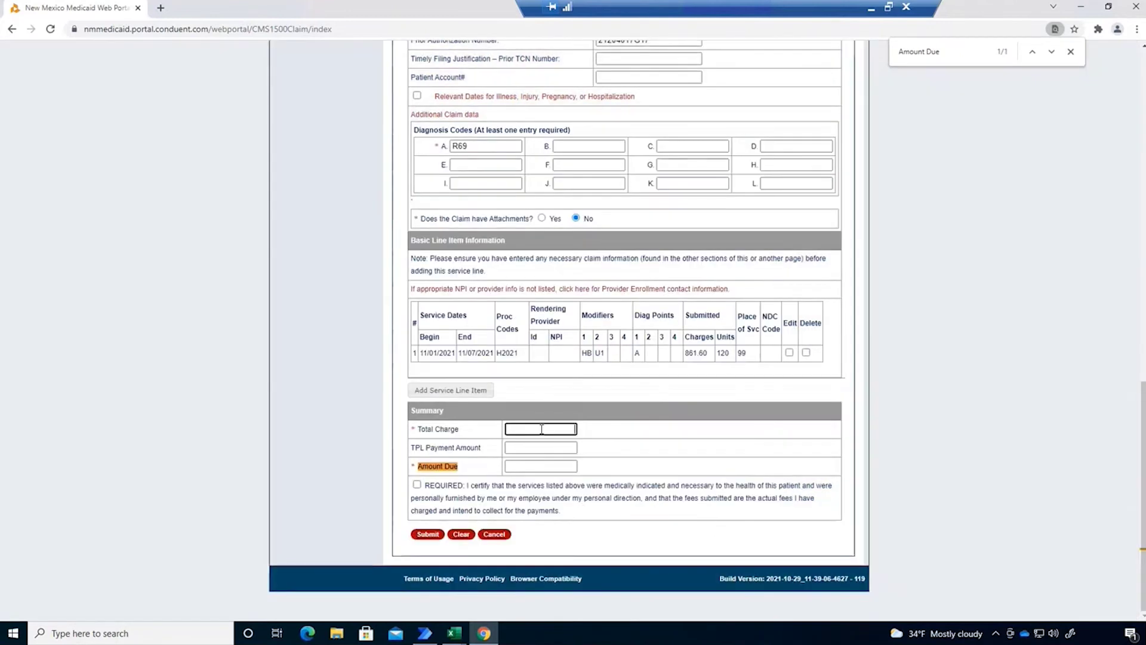
{"action": "left_click", "coordinate": [541, 466]}
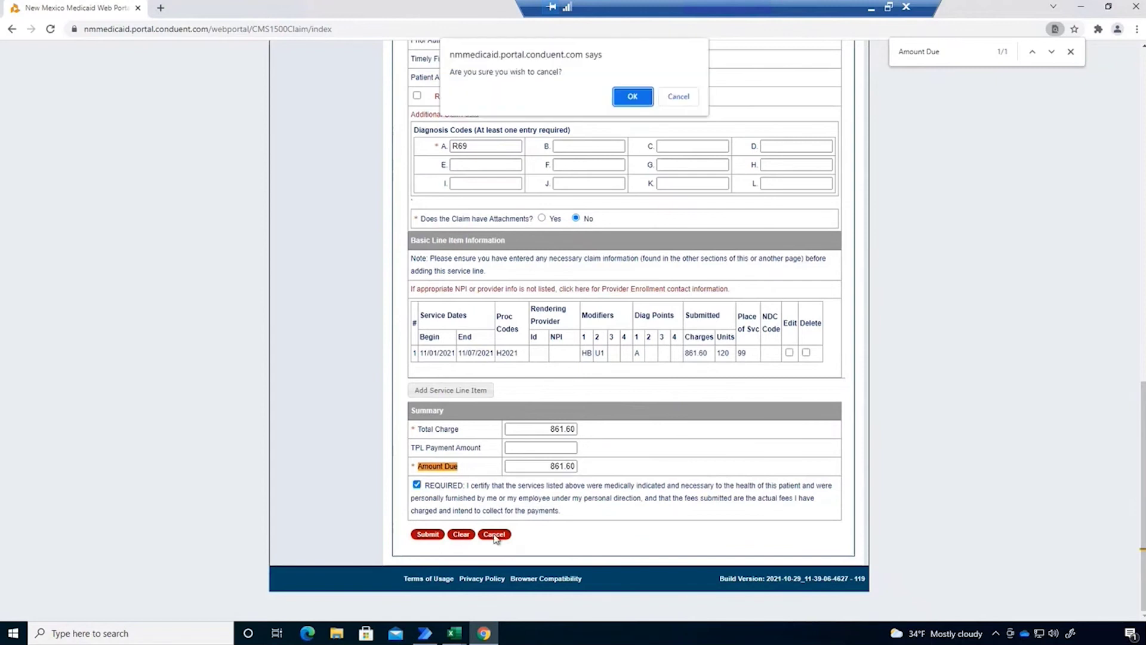
{"action": "left_click", "coordinate": [630, 95]}
Step: Confirm leaving the claim, then paste in the recipient ID and date of birth
{"action": "left_click", "coordinate": [582, 183]}
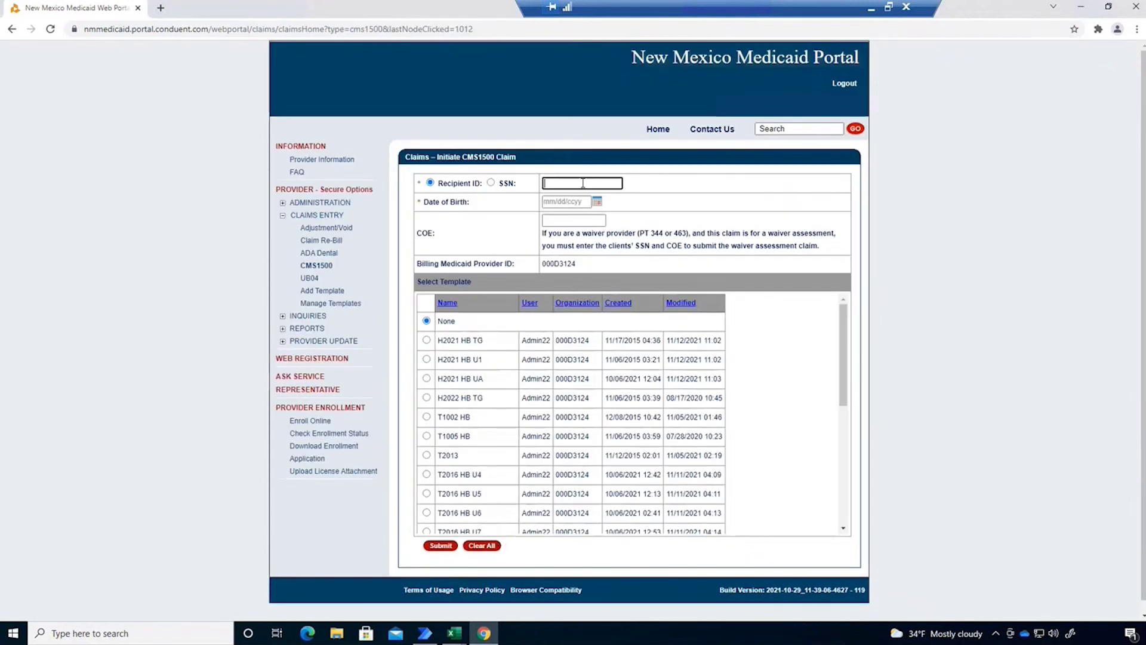
{"action": "key", "text": "ctrl+v"}
{"action": "key", "text": "Tab"}
{"action": "key", "text": "ctrl+v"}
Step: Choose the H2021 HB U1 template, open the claim form, and find Prior Authorization Number and Amount Due
{"action": "key", "text": "ctrl+f"}
{"action": "type", "text": "H2021 HB U1"}
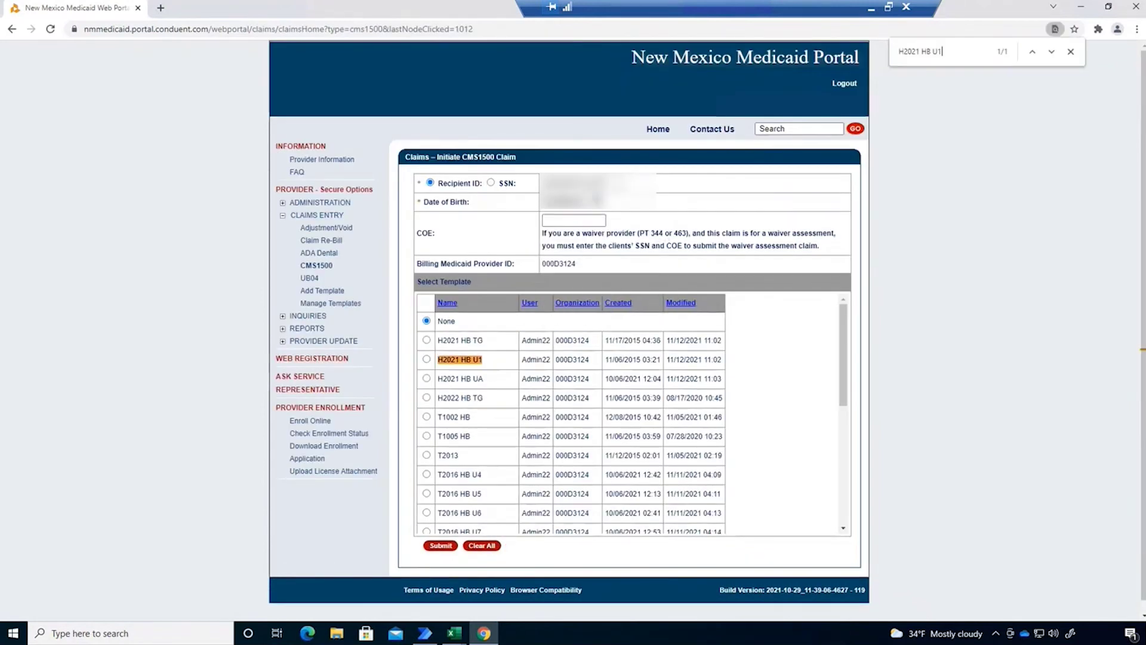
{"action": "left_click", "coordinate": [427, 359]}
{"action": "left_click", "coordinate": [440, 545]}
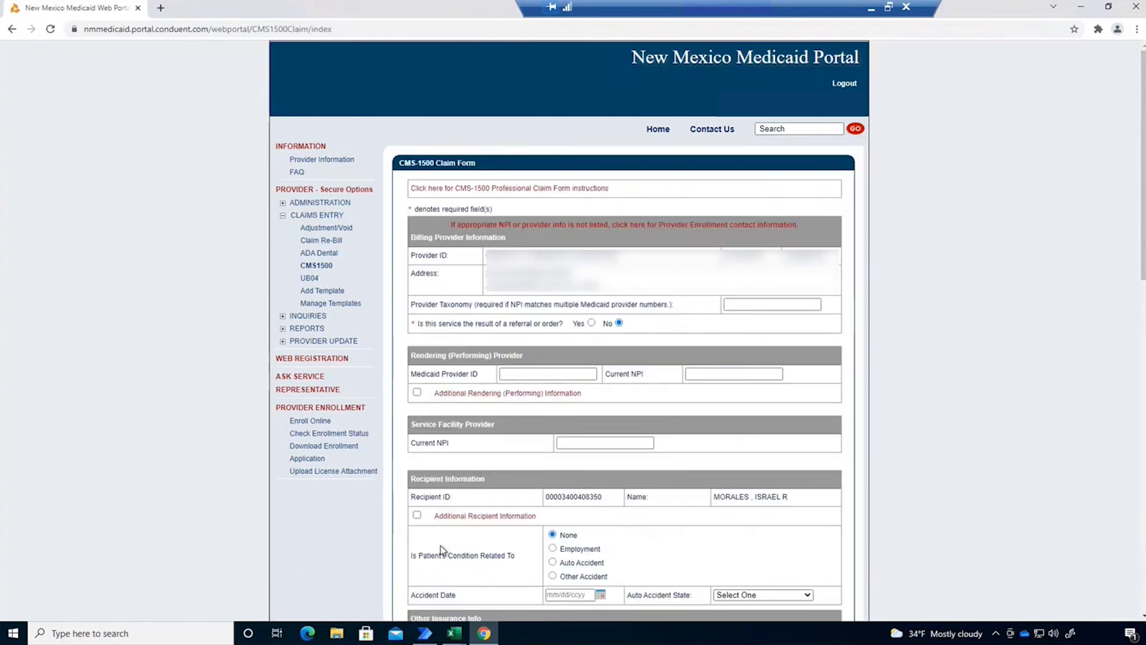
{"action": "key", "text": "ctrl+f"}
{"action": "type", "text": "Prior Authorization Number"}
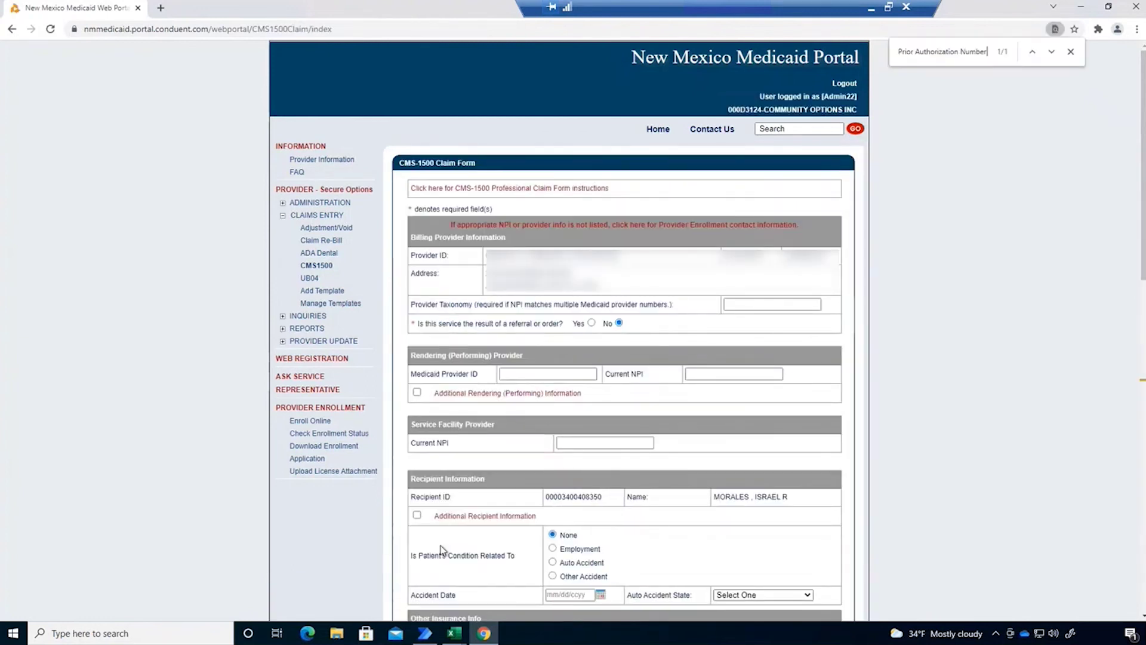
{"action": "key", "text": "ctrl+f"}
{"action": "type", "text": "Amount Due"}
{"action": "left_click", "coordinate": [790, 352]}
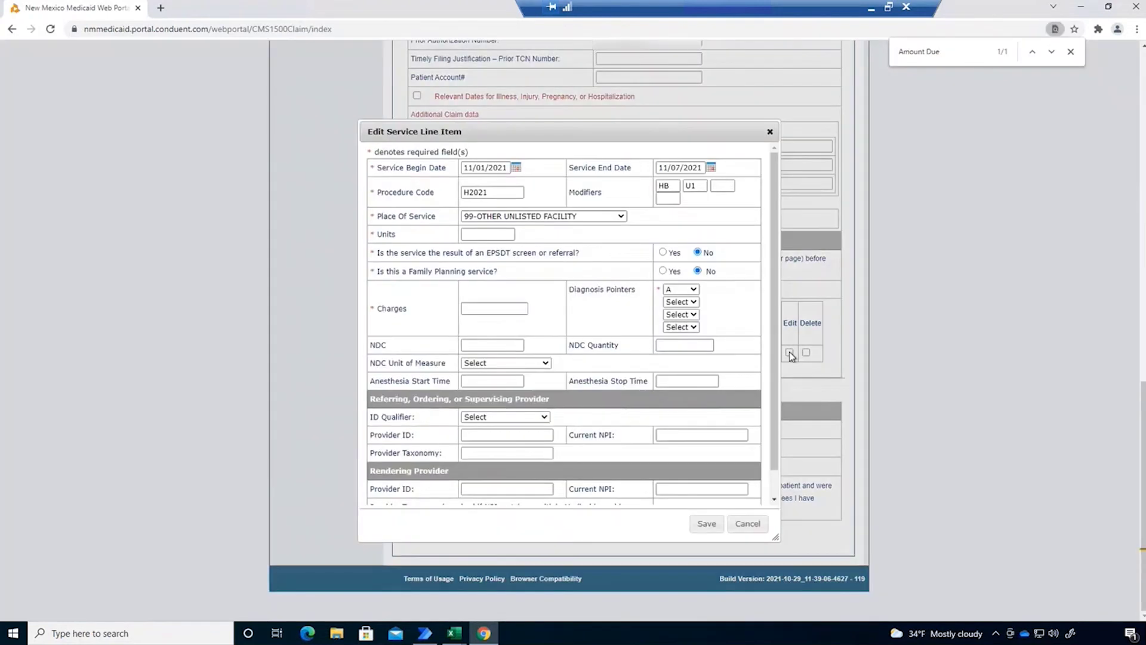
Step: Set the line's end date to 11/07/2021, units to 91, and charges to 653.38
{"action": "left_click", "coordinate": [487, 168]}
{"action": "key", "text": "ctrl+a"}
{"action": "triple_click", "coordinate": [682, 168]}
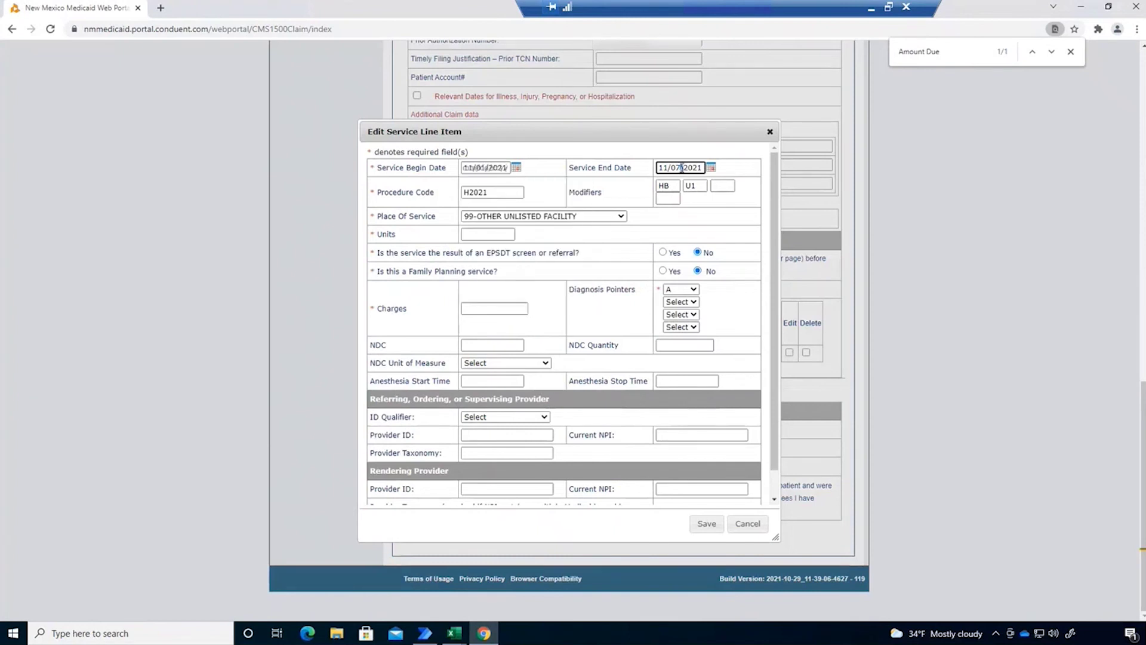
{"action": "key", "text": "Delete"}
{"action": "left_click", "coordinate": [672, 243]}
{"action": "left_click", "coordinate": [488, 234]}
{"action": "type", "text": "91"}
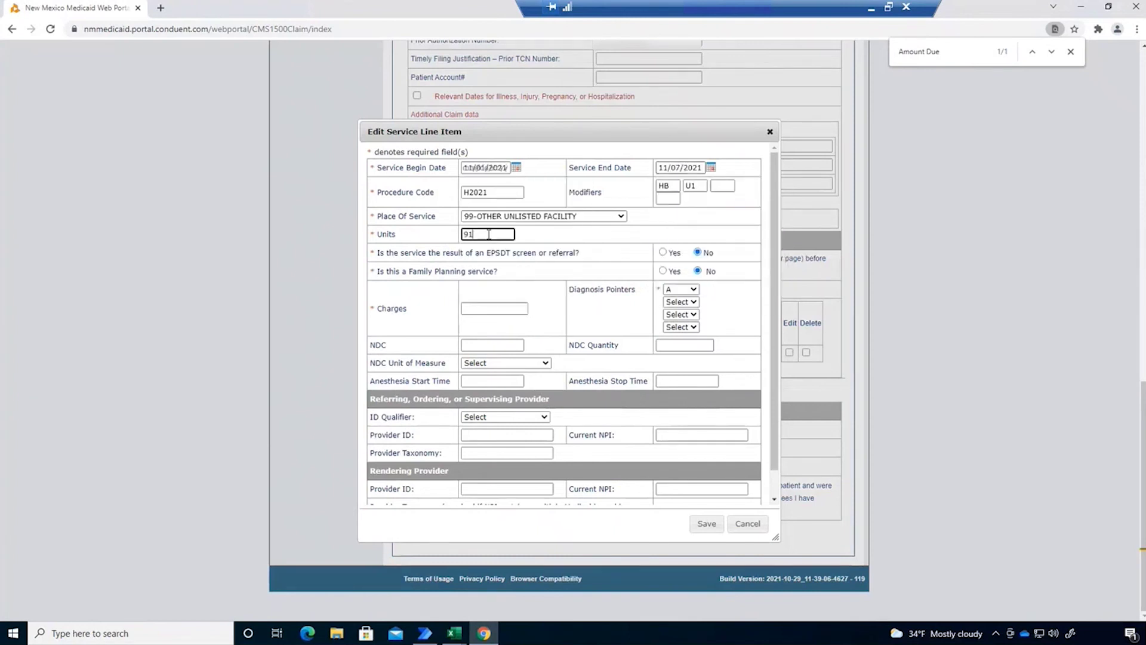
{"action": "left_click", "coordinate": [496, 308]}
{"action": "type", "text": "653.38"}
Step: Save the line, enter Amount Due 653.38, check the certification, and cancel the claim
{"action": "left_click", "coordinate": [707, 524]}
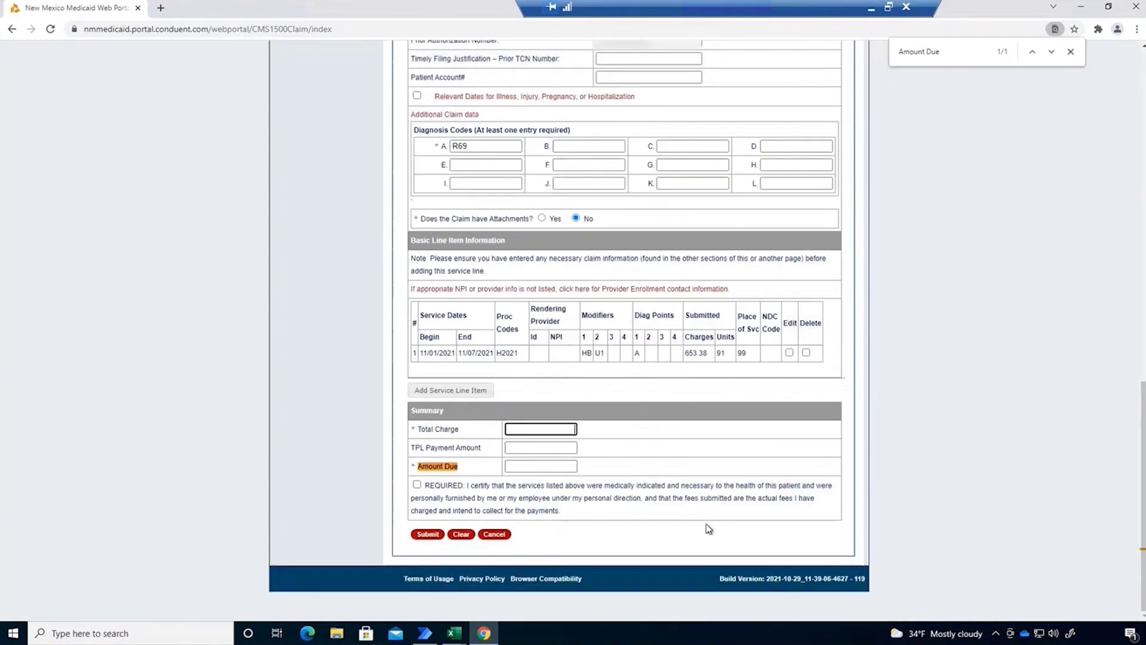
{"action": "type", "text": "653.38"}
{"action": "left_click", "coordinate": [417, 485]}
{"action": "left_click", "coordinate": [494, 534]}
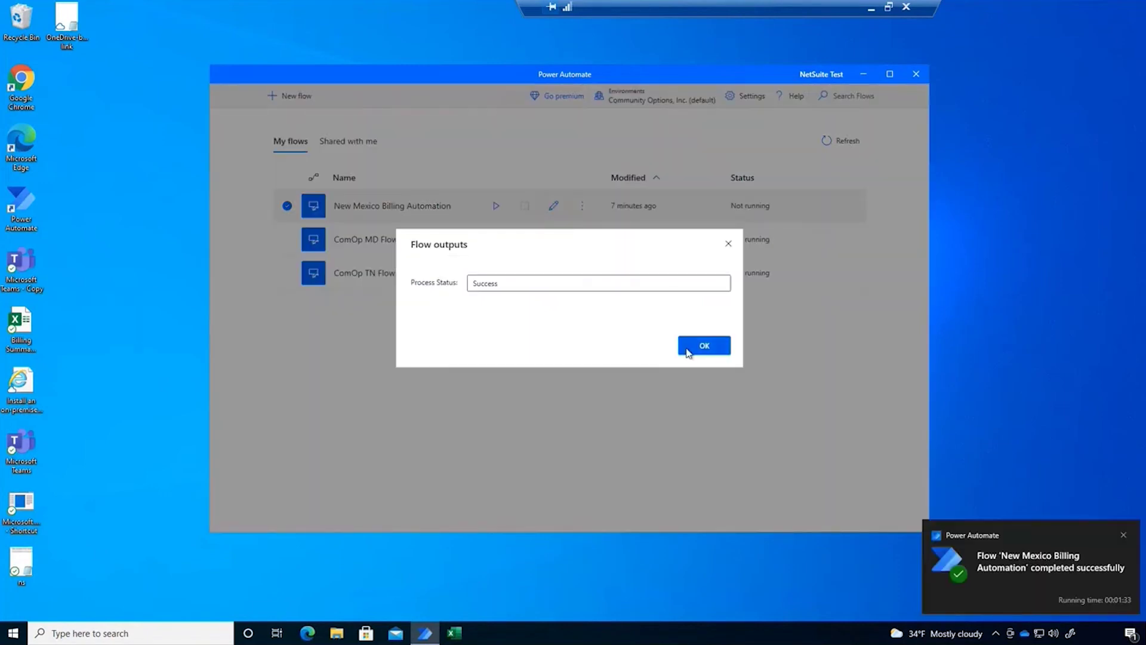
Step: Dismiss the Flow outputs dialog showing Process Status: Success
{"action": "left_click", "coordinate": [688, 350]}
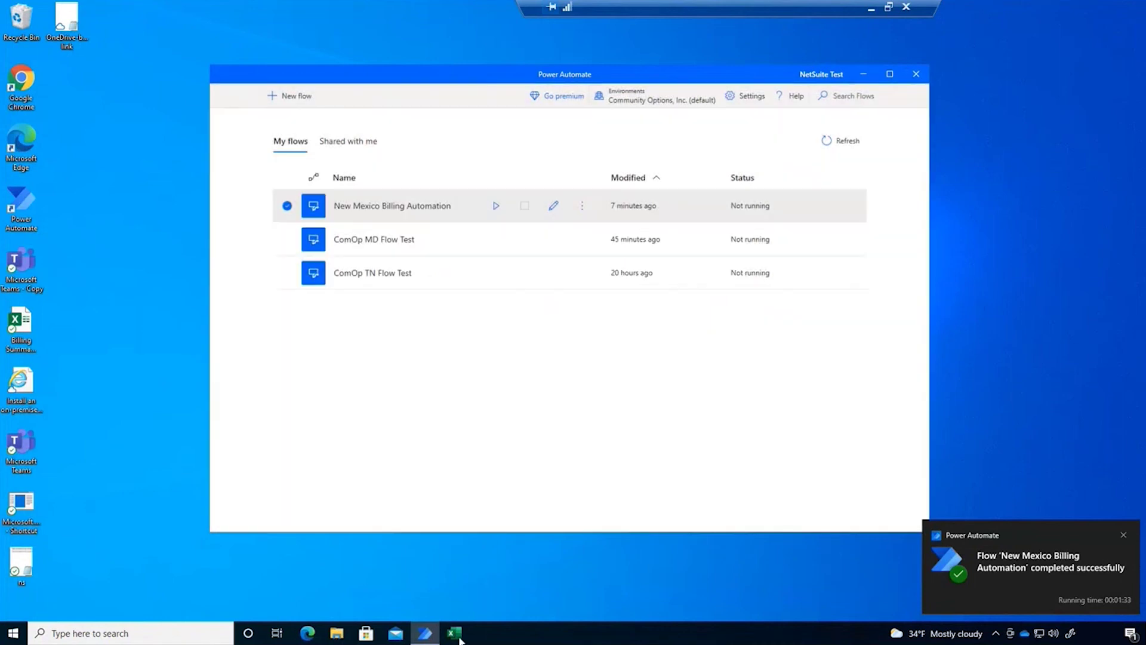